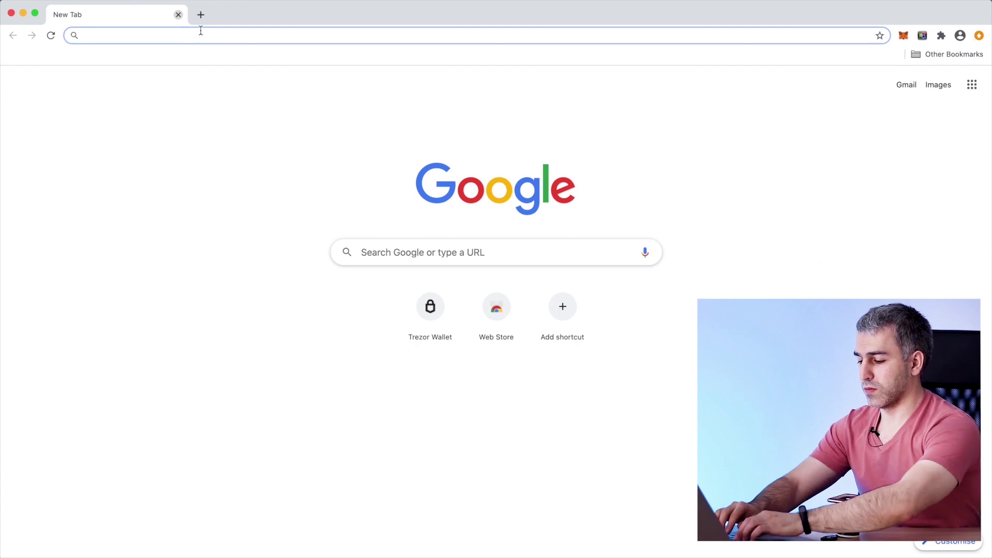
Search the Web Store for 'trezor password manager' and add the extension to Chrome
text(swor)
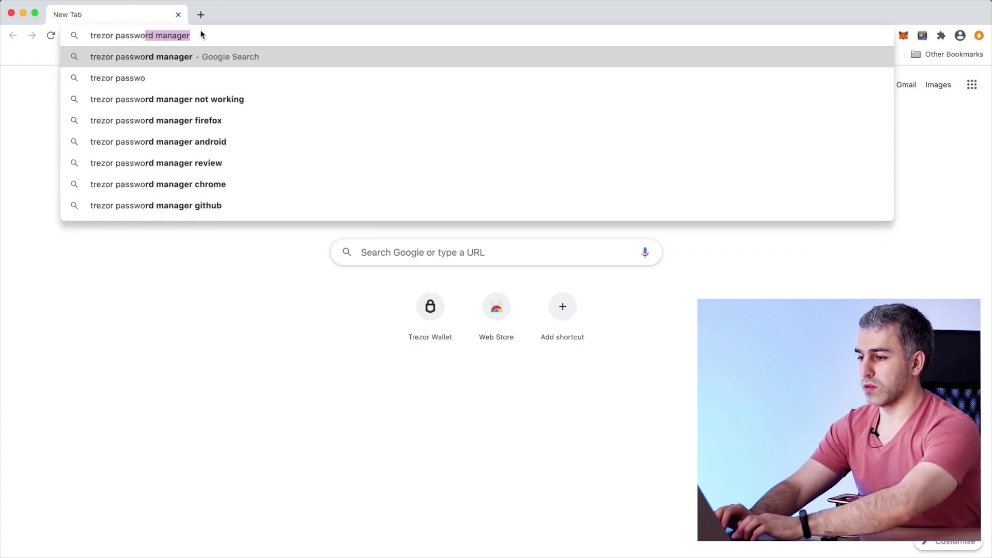
key(Return)
click(155, 170)
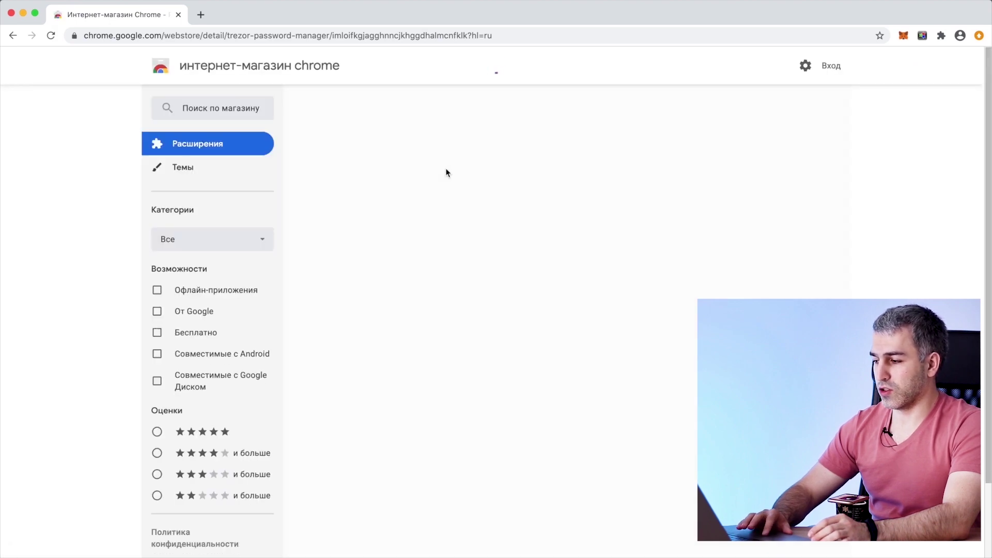
click(758, 153)
click(602, 166)
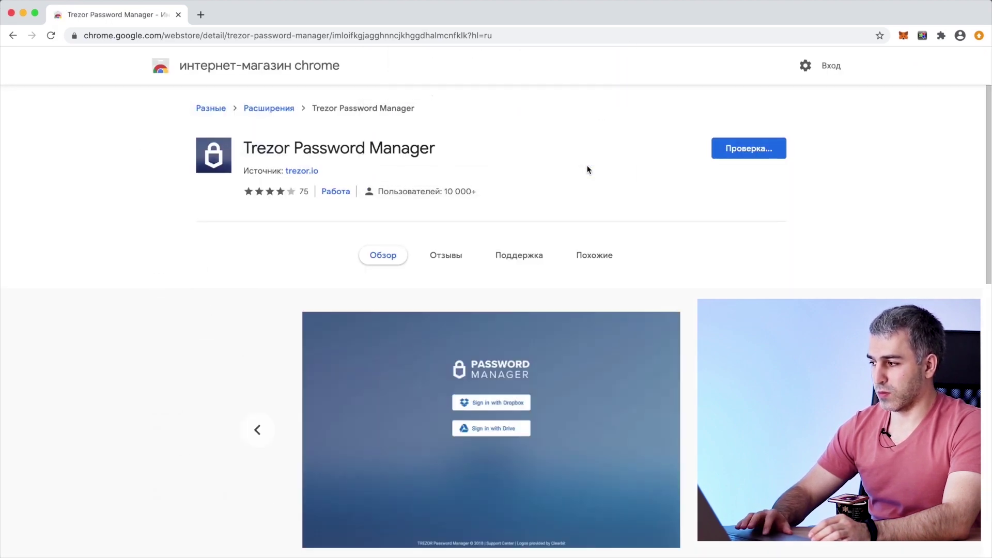
Pin Trezor Password Manager to the toolbar and launch it
right_click(903, 35)
click(867, 148)
click(940, 35)
click(911, 146)
click(406, 21)
key(super+w)
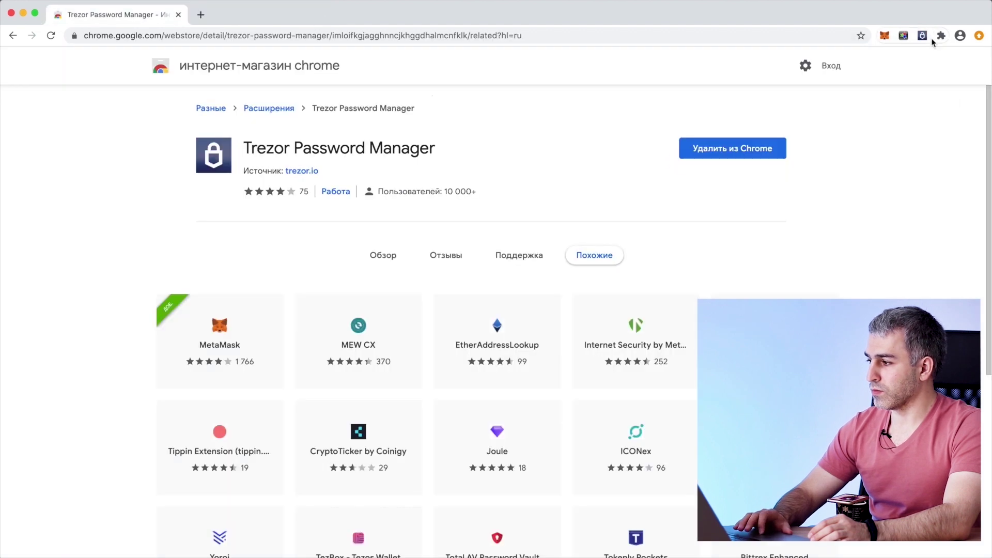
click(922, 35)
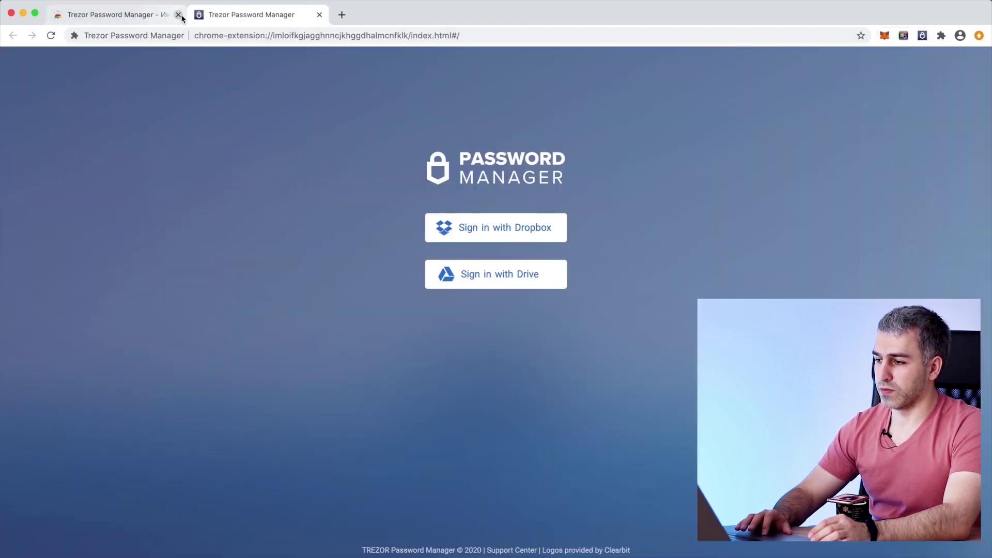
Sign in with Dropbox and allow (Разрешить) the password manager access
click(178, 14)
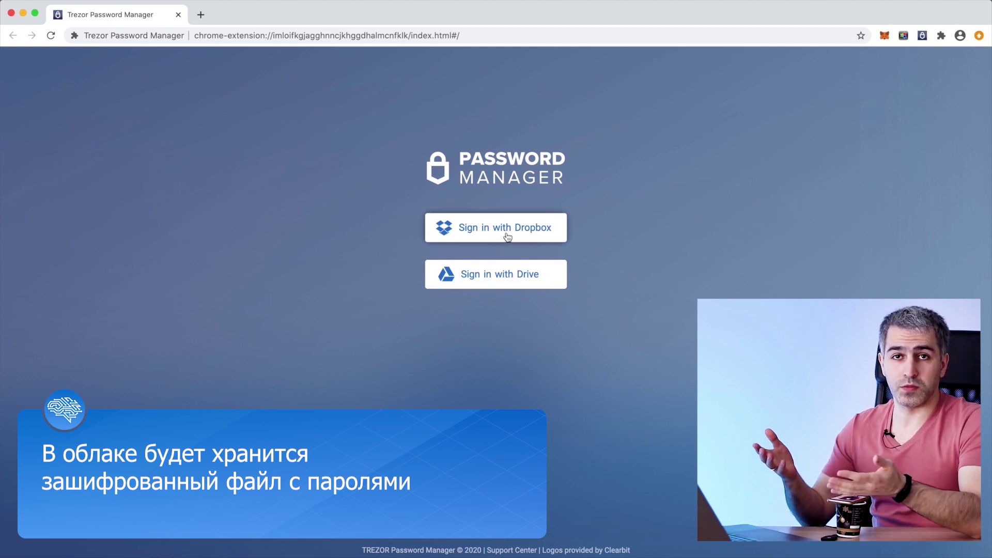
click(507, 237)
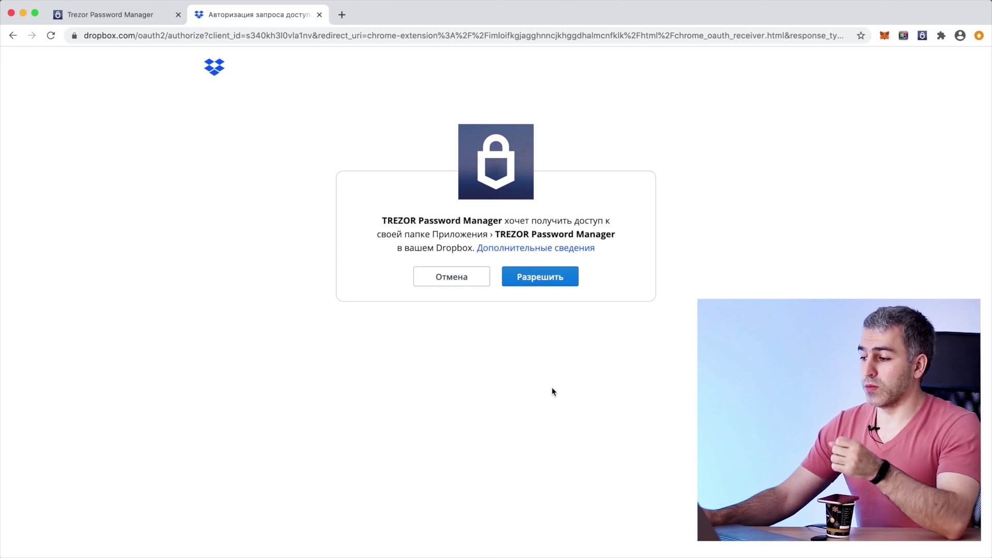
click(541, 281)
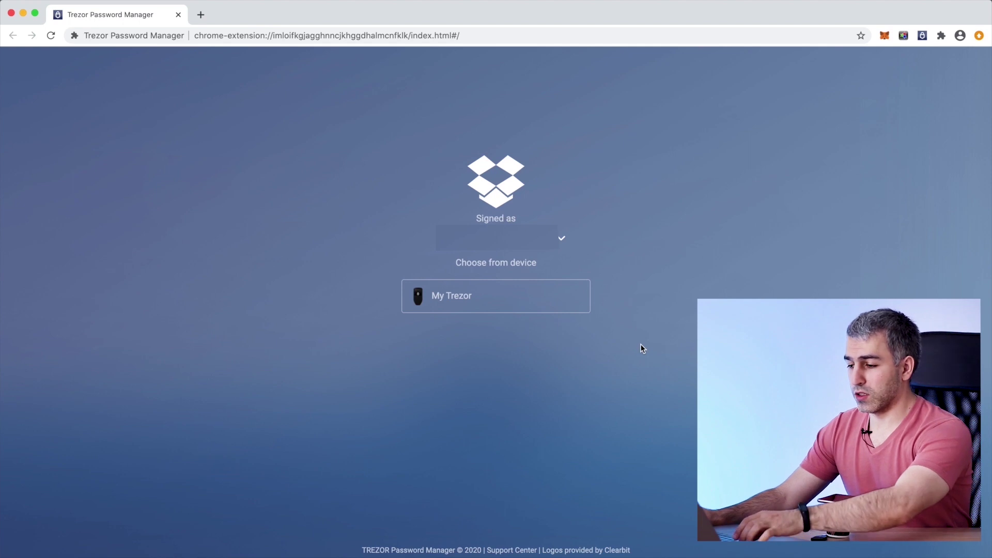
key(super+Tab)
Unlock with My Trezor, start a new database, and select its .pswd file in Finder
click(195, 86)
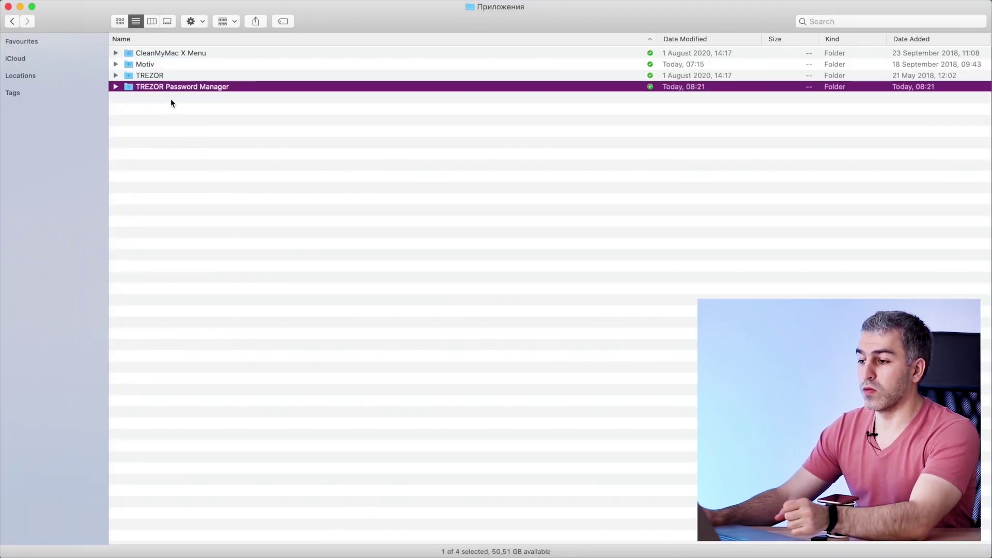
click(115, 87)
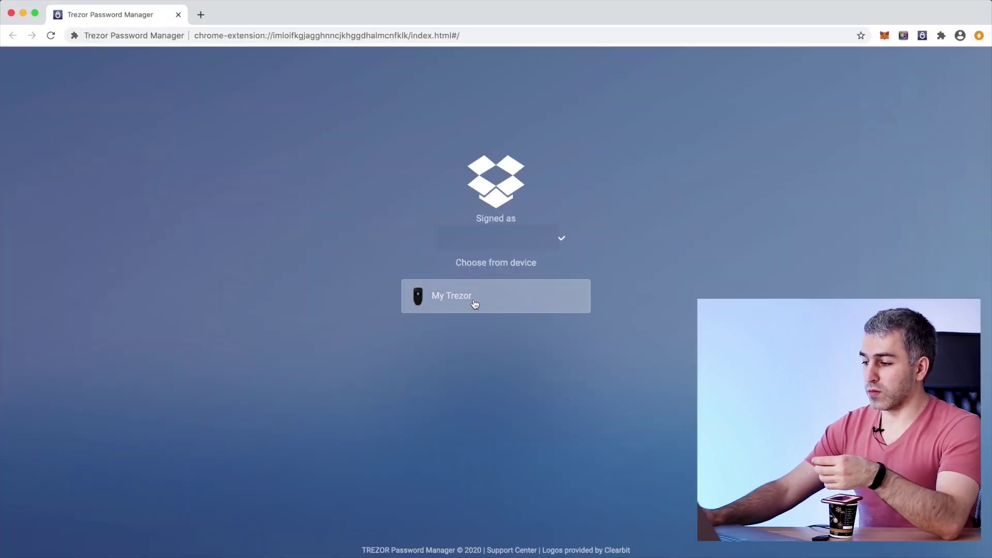
click(473, 298)
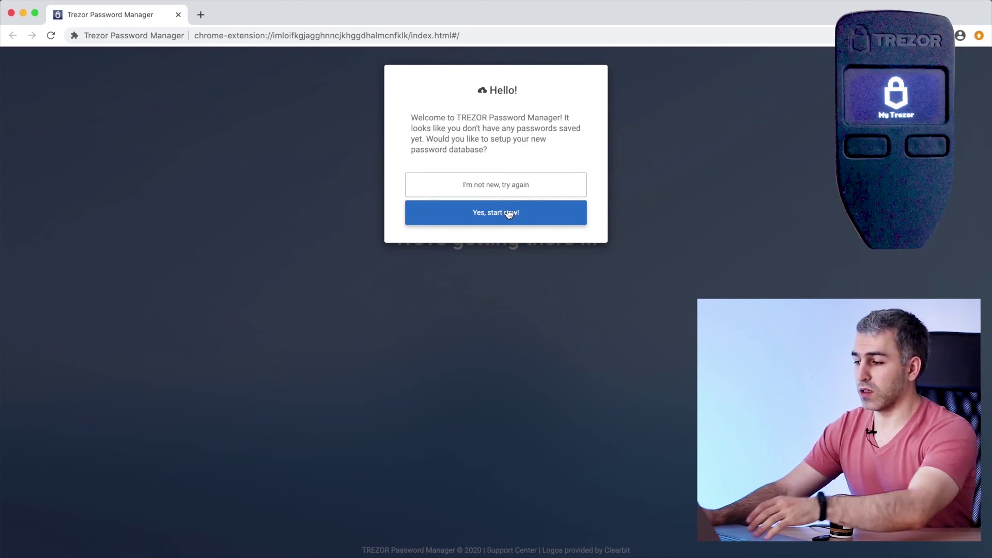
click(508, 215)
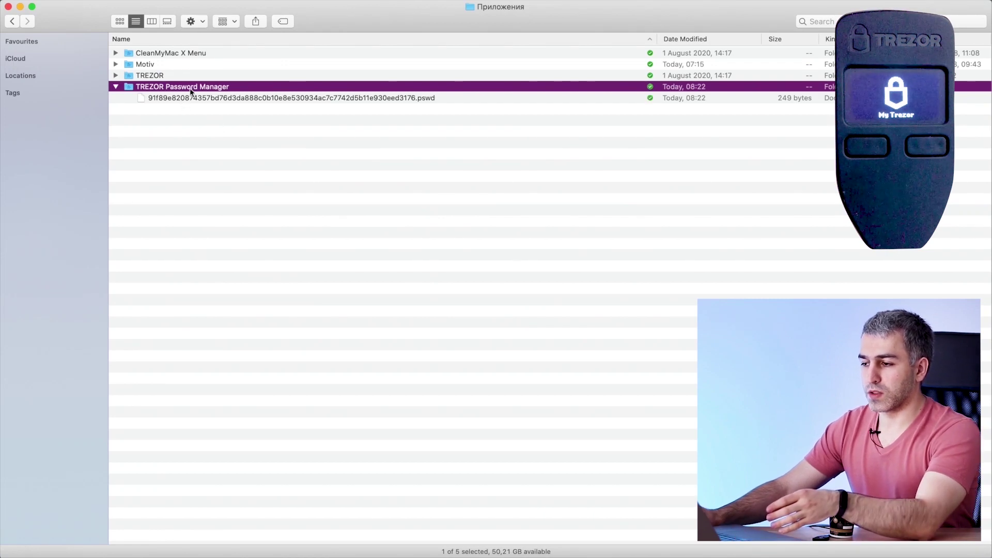
click(296, 97)
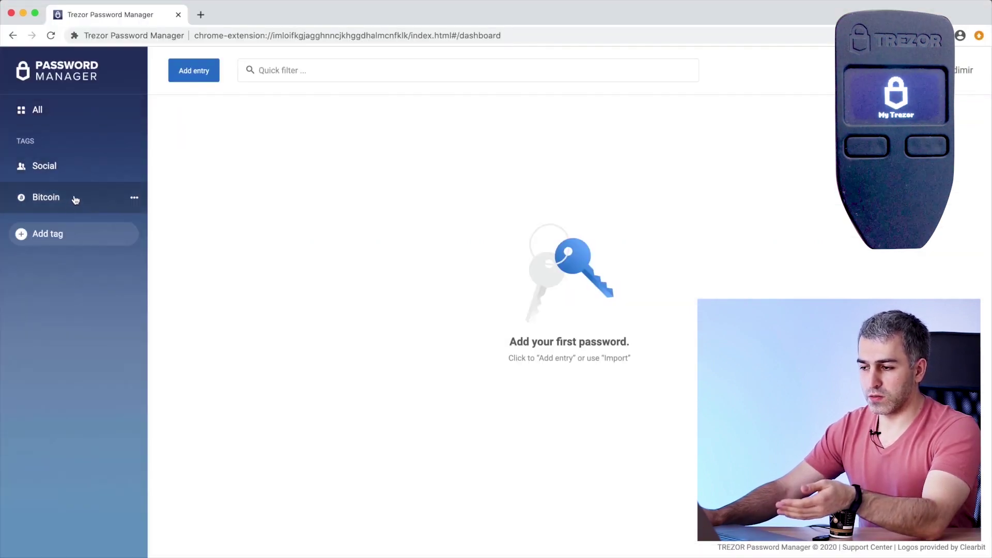
click(86, 161)
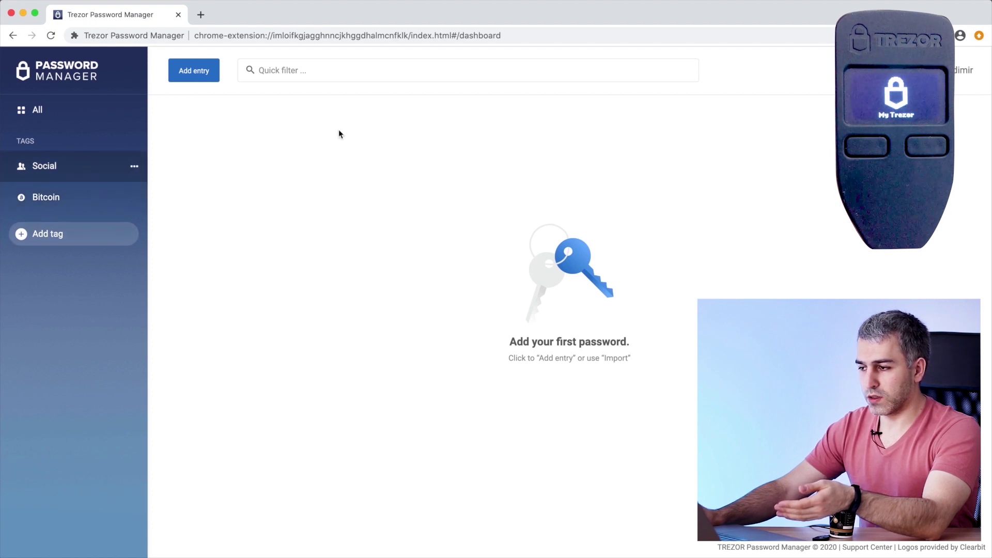
click(358, 73)
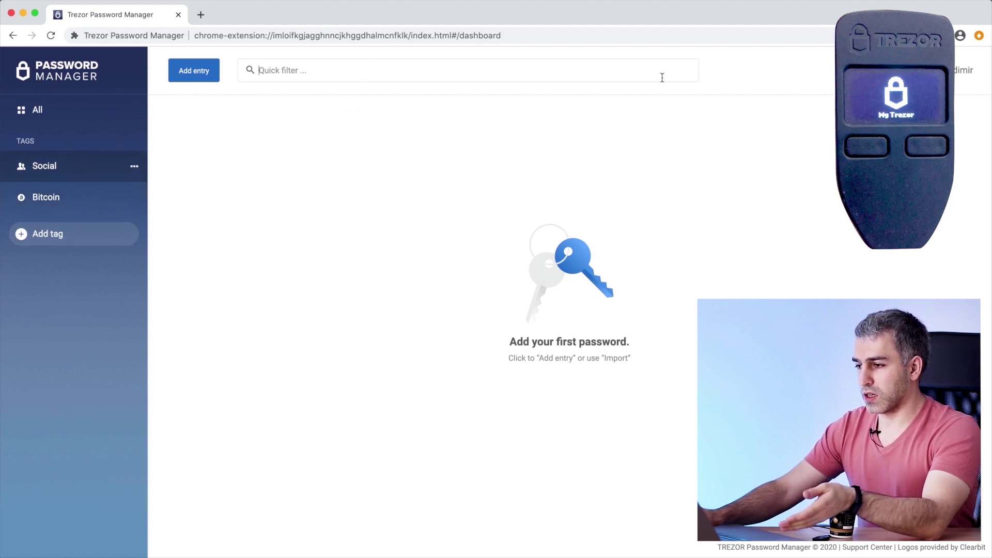
click(206, 75)
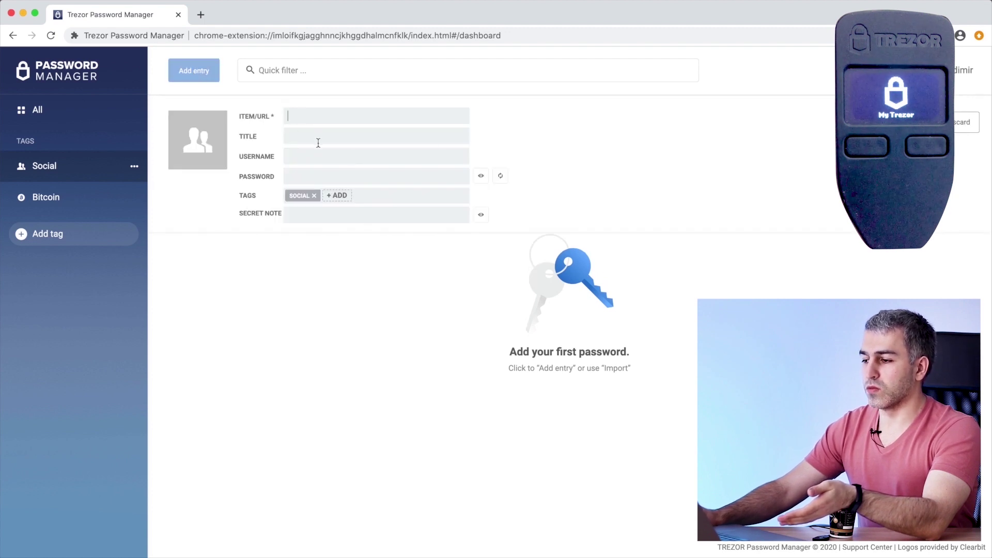
click(325, 155)
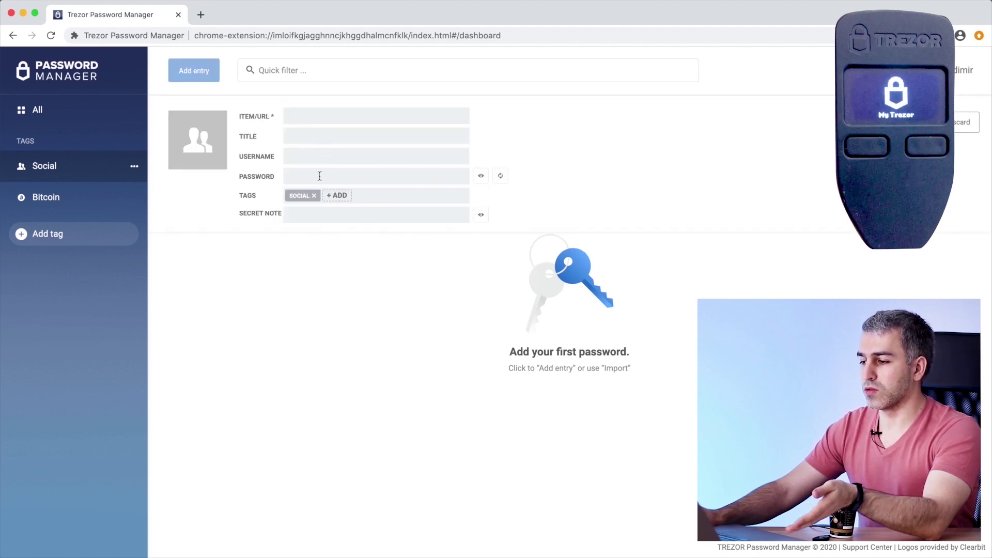
click(317, 176)
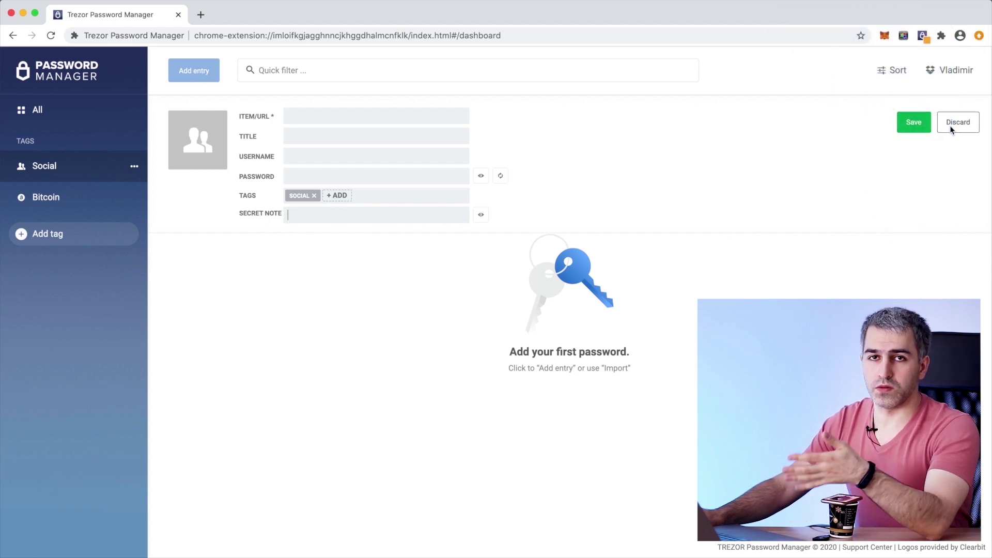
click(951, 129)
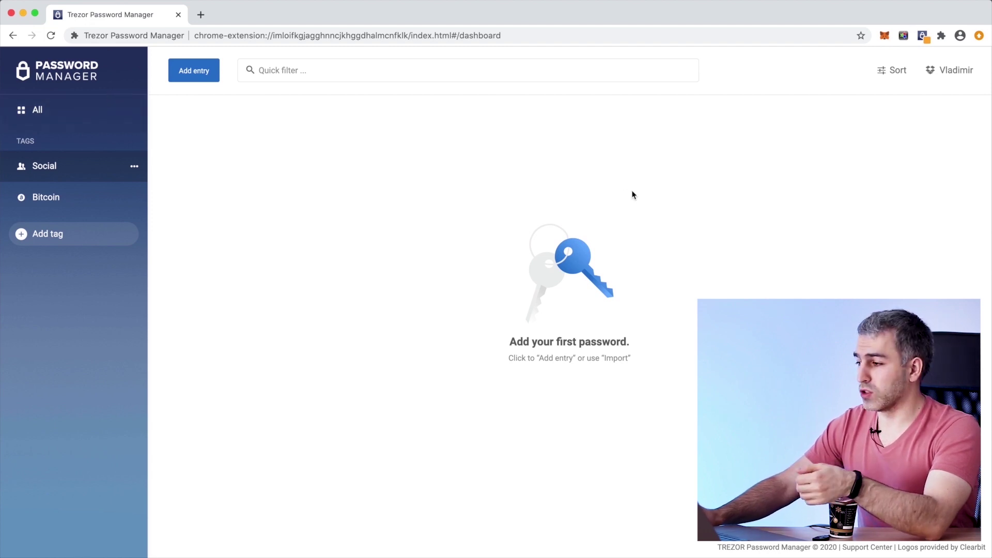
Choose Import storage from the user menu, then switch to Finder and minimize it
click(952, 69)
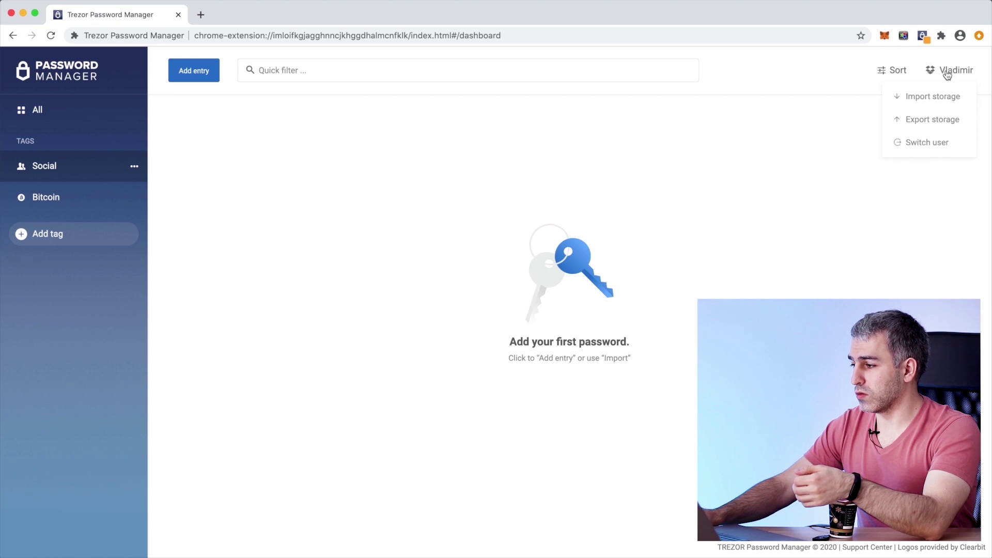
click(932, 98)
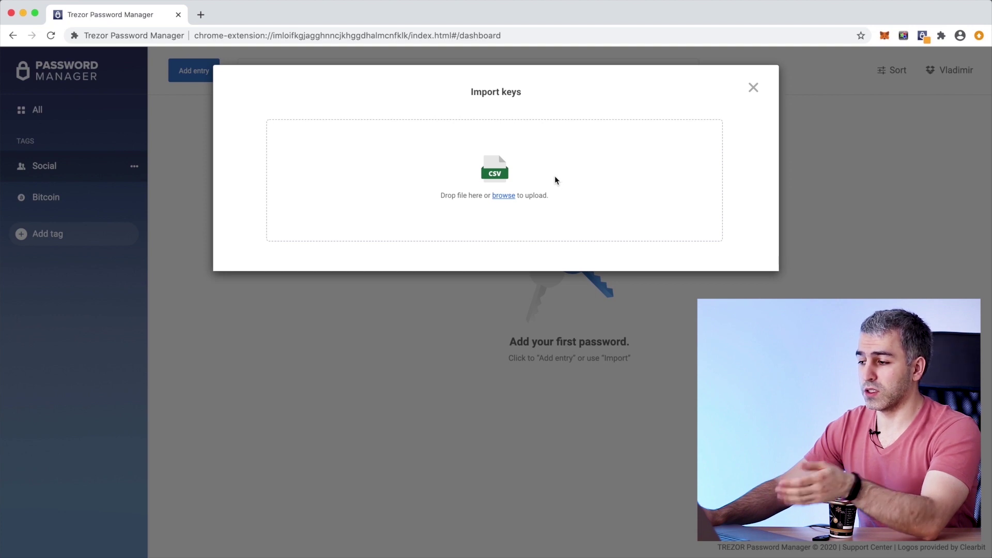
key(super+Tab)
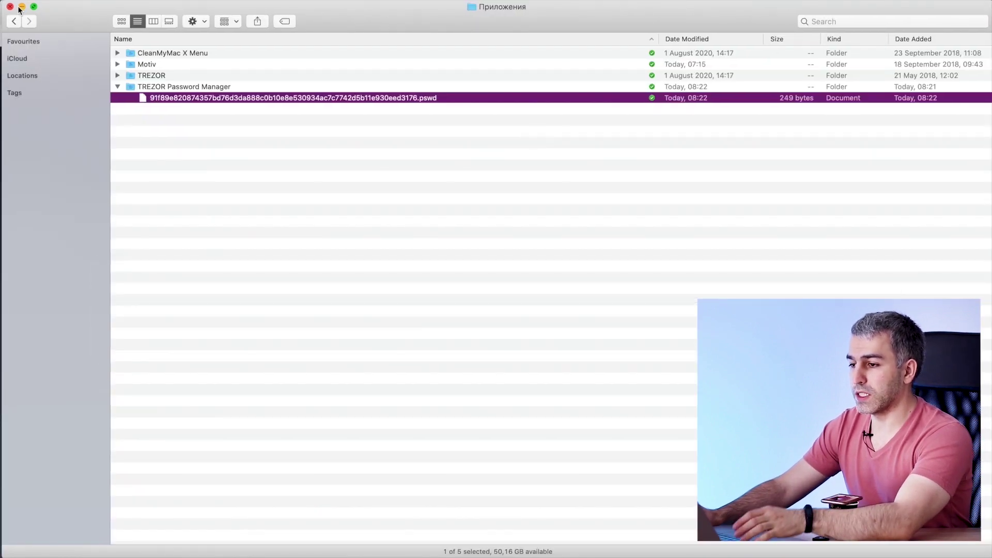
click(22, 7)
Open Book1.csv in Excel, zoom in, and auto-fit columns A–F
click(22, 7)
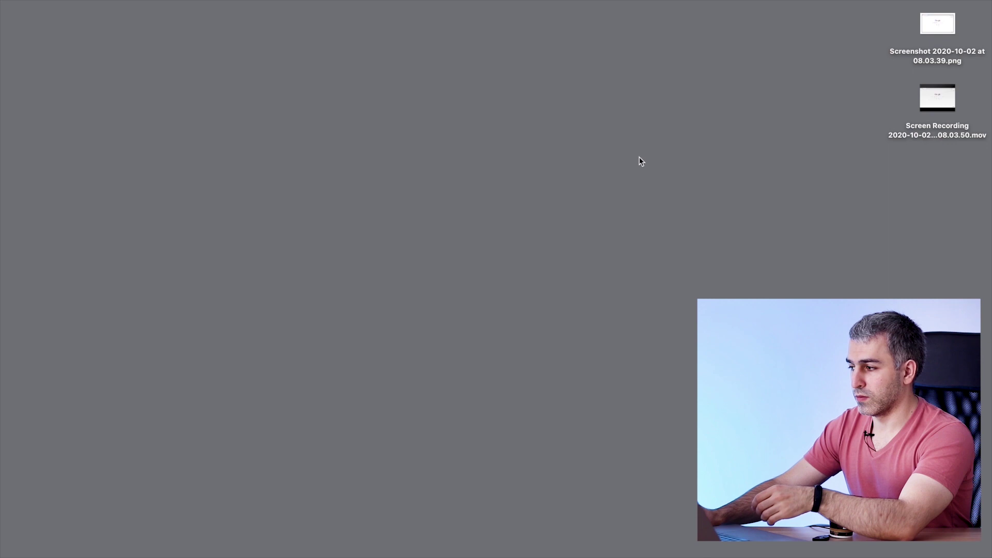
right_click(248, 119)
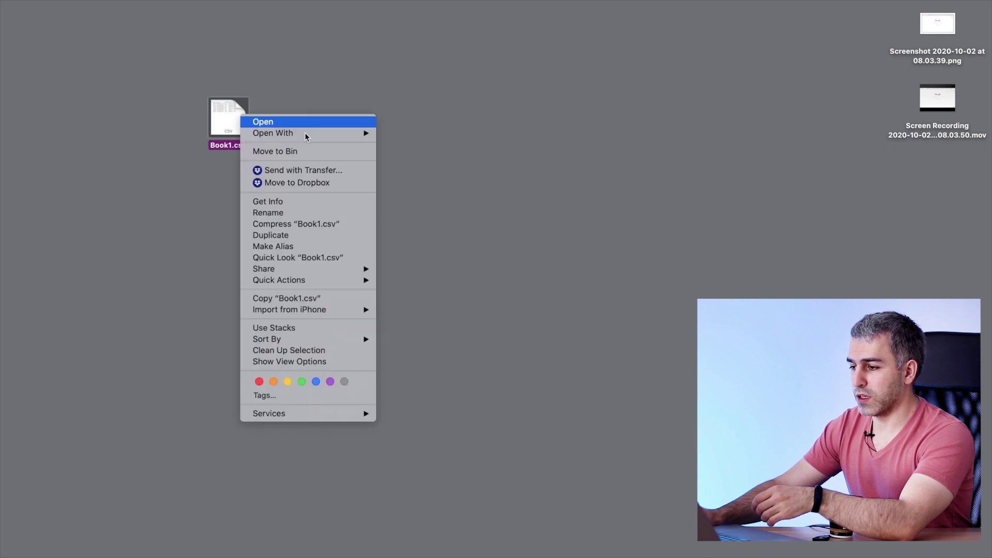
mouse_move(306, 133)
click(454, 136)
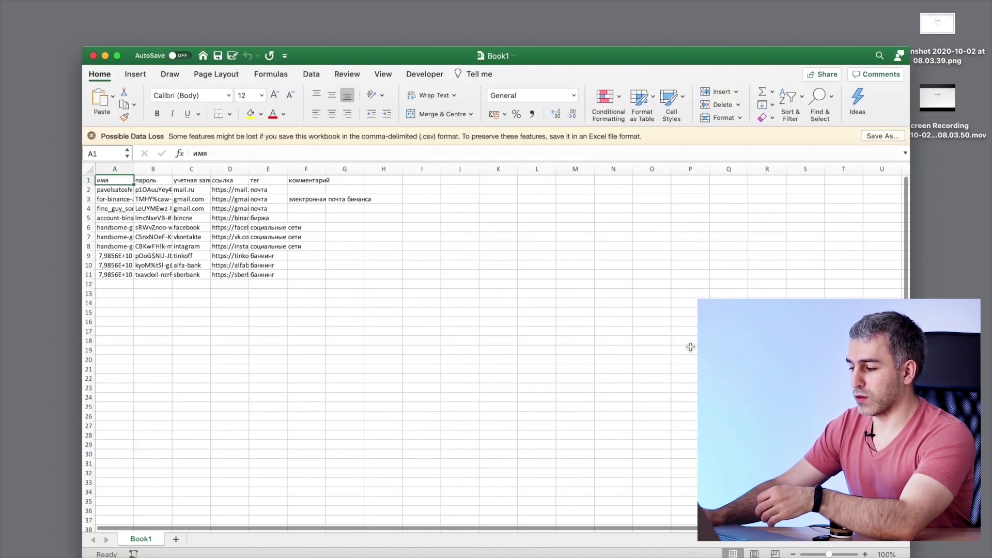
click(865, 554)
click(864, 554)
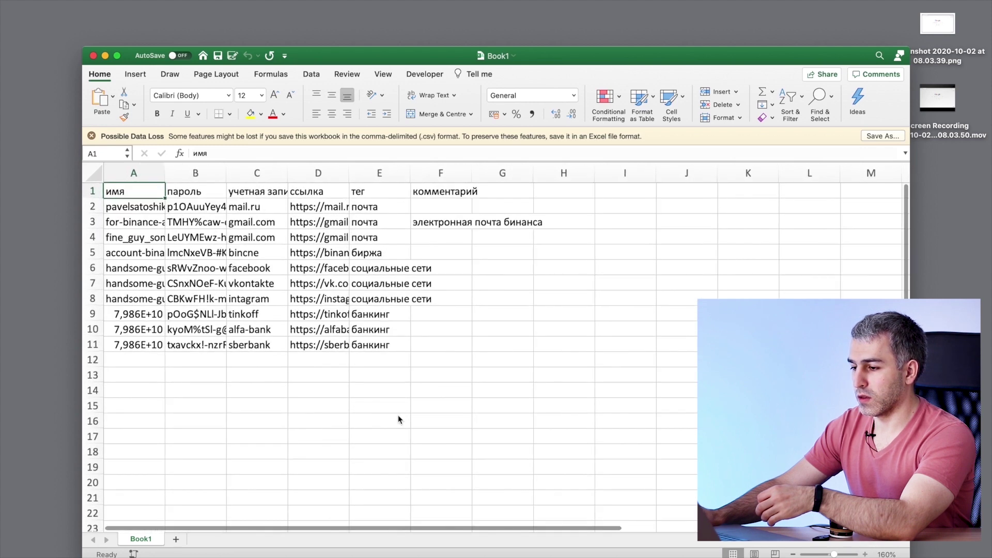
click(865, 554)
click(138, 173)
drag(139, 173, 496, 173)
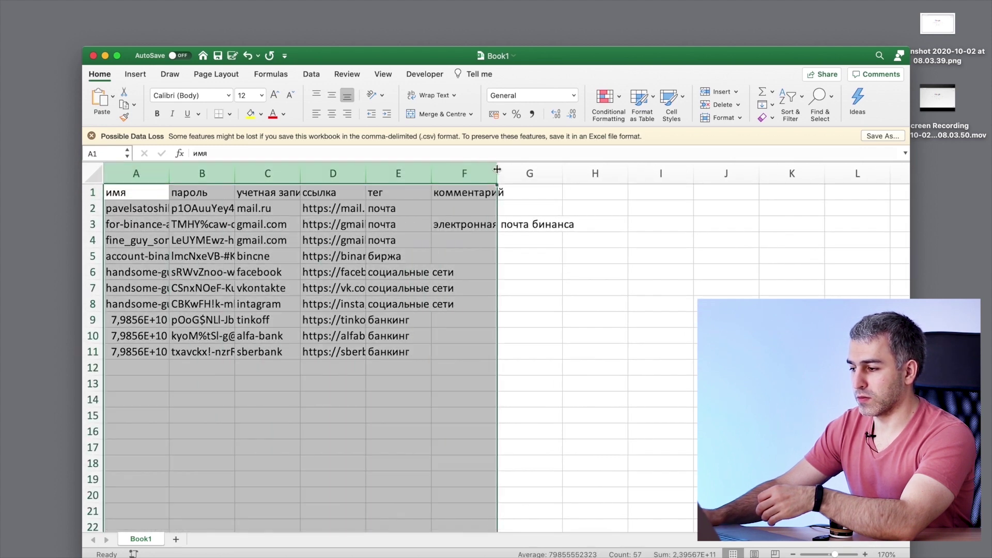
double_click(497, 173)
click(305, 359)
Correct the account name in C5 from 'bincne' to 'binance'
click(133, 208)
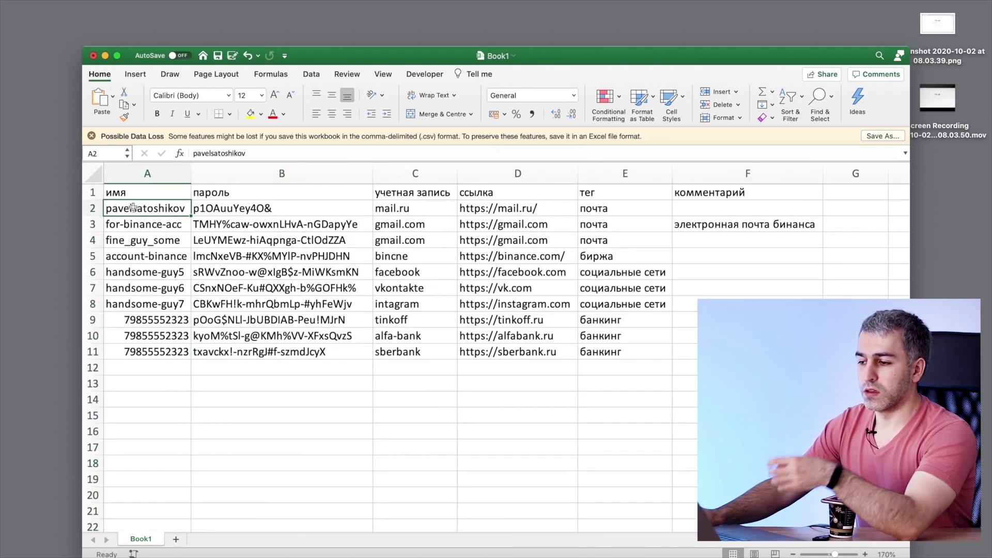
click(246, 208)
click(407, 207)
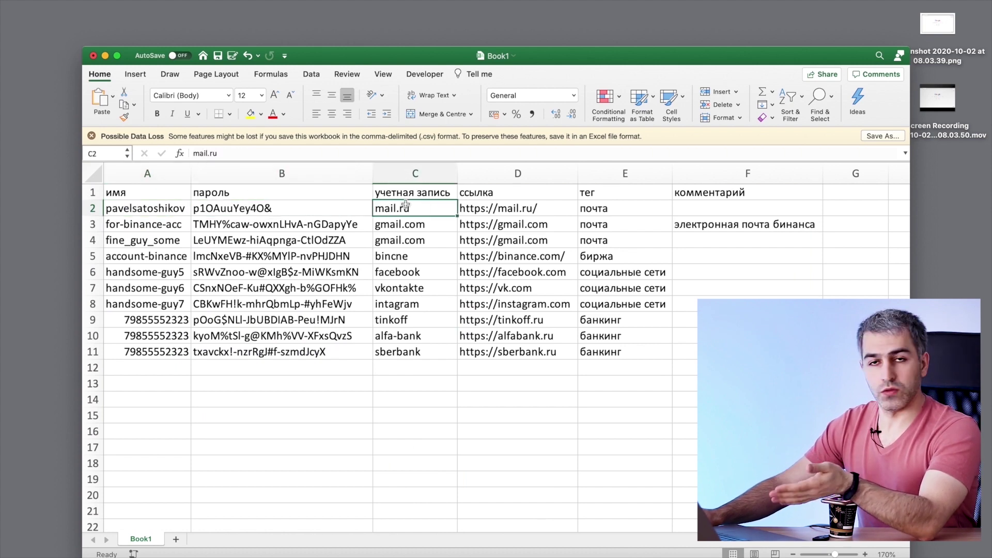
click(407, 223)
click(400, 257)
double_click(428, 258)
key(Left)
key(Left)
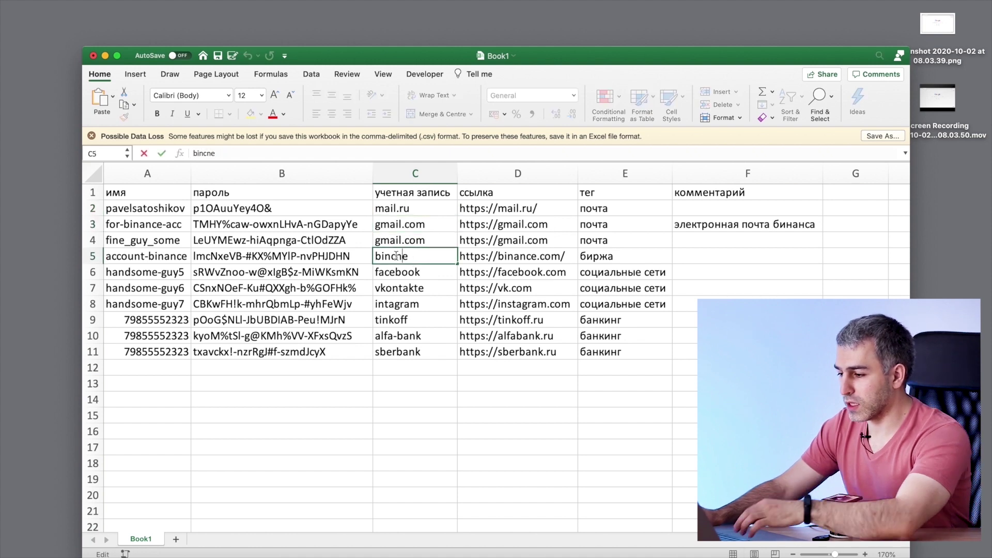
key(shift+Left)
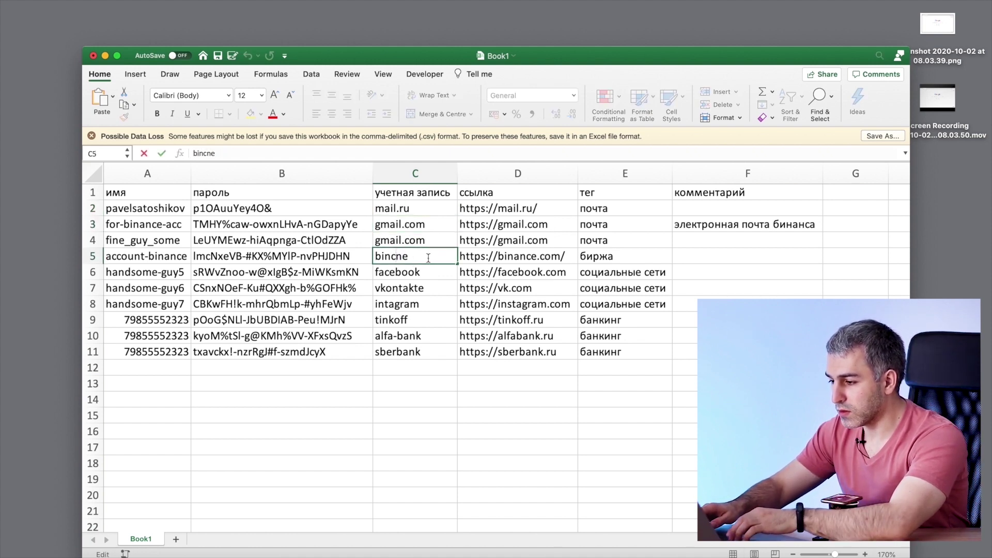
text(a)
key(BackSpace)
key(BackSpace)
text(nc)
key(Return)
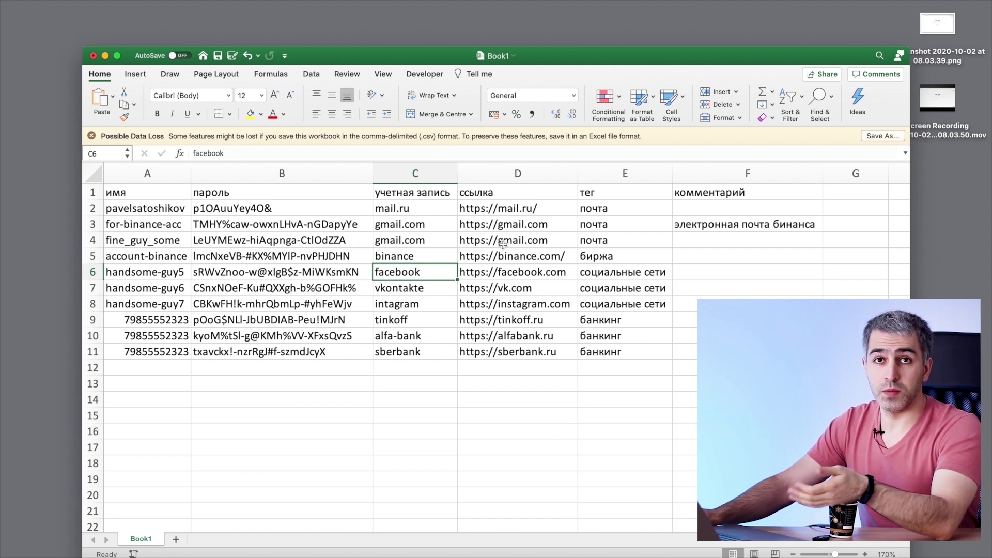
Review the tags and comments columns, save Book1.csv, and close the workbook
drag(624, 207, 619, 304)
click(742, 227)
click(728, 282)
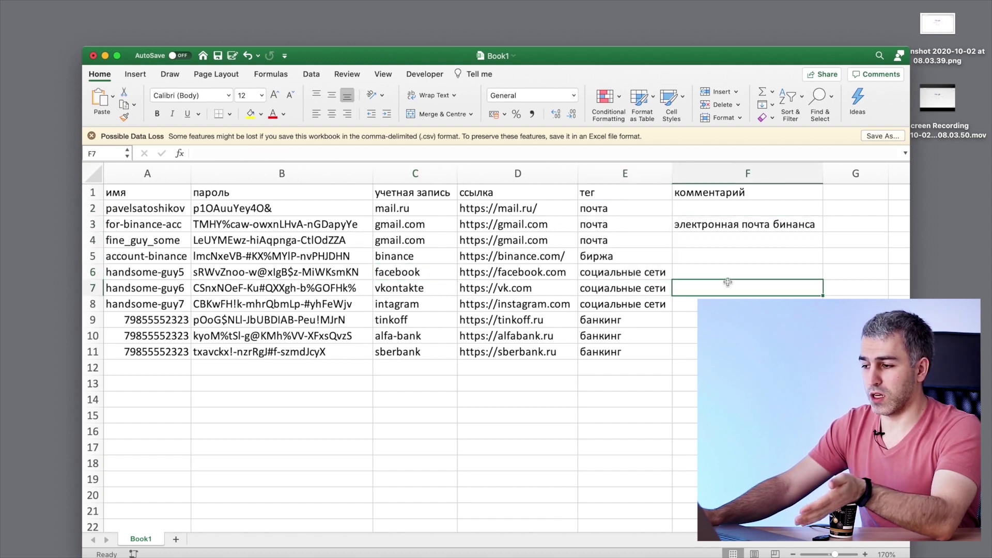
click(289, 224)
click(93, 192)
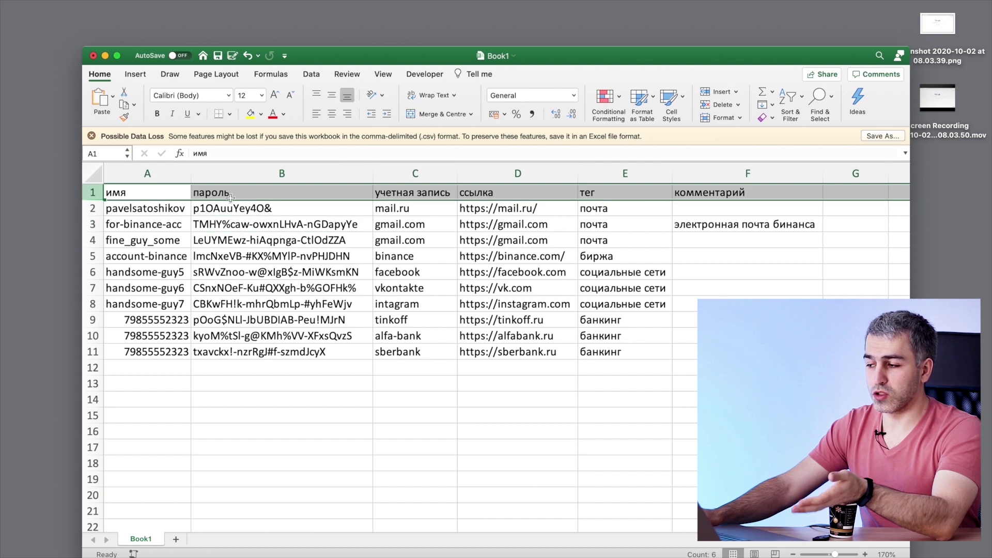
click(298, 268)
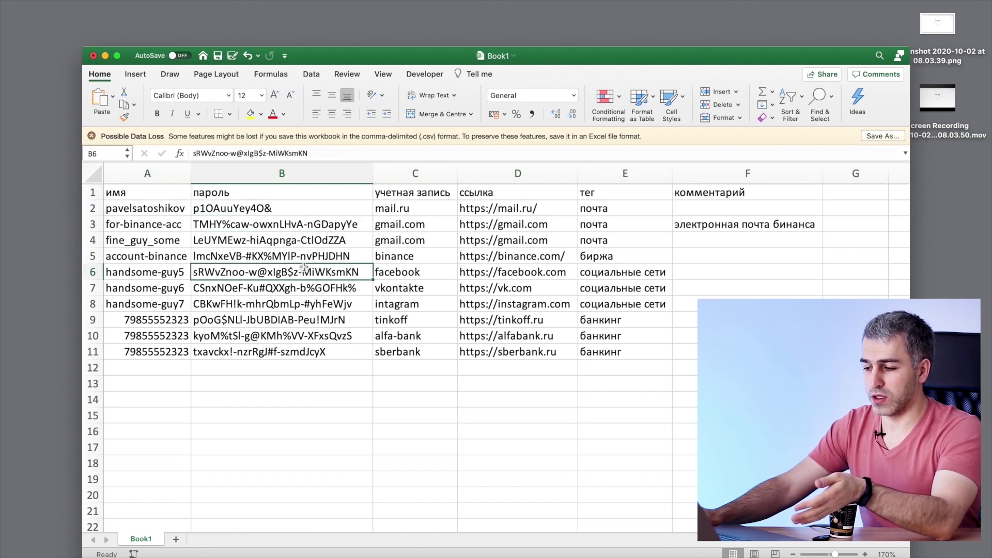
key(super+s)
click(93, 56)
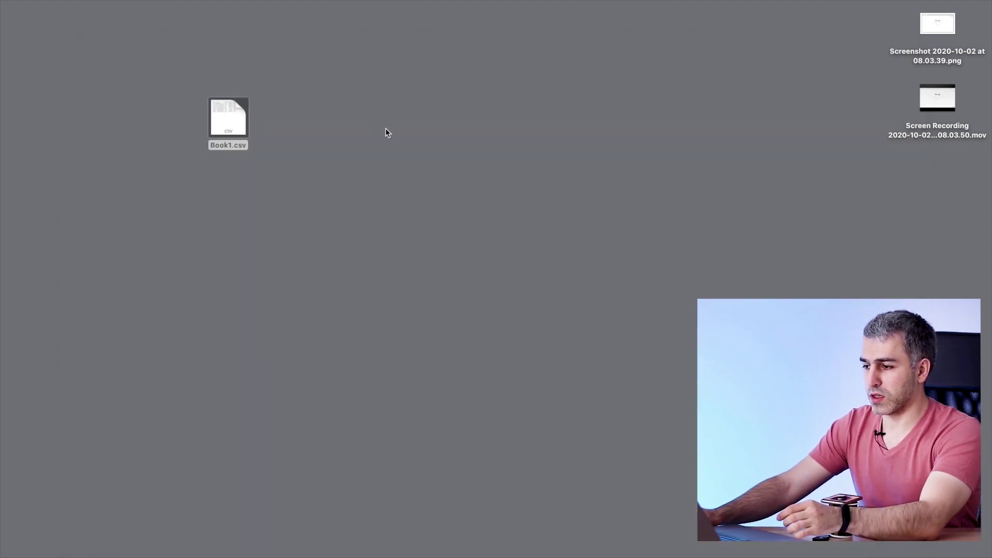
Drag Book1.csv from a Desktop Finder window onto the Import keys drop zone
right_click(968, 78)
click(832, 39)
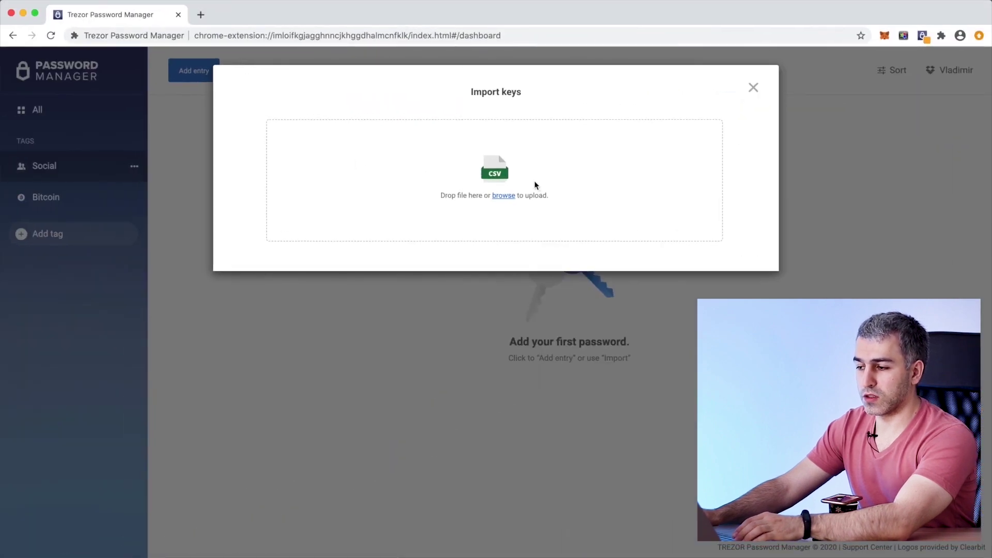
right_click(970, 48)
click(814, 26)
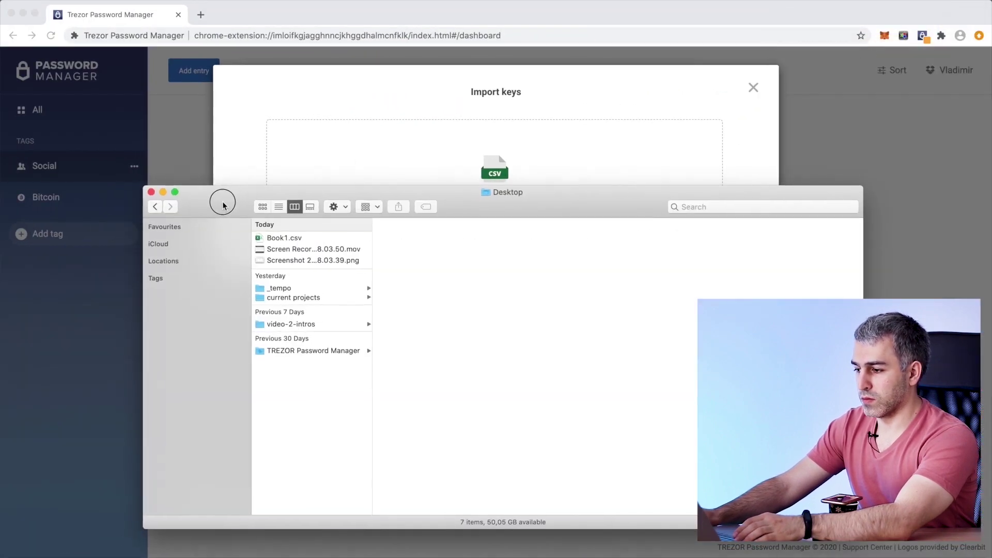
drag(314, 273, 454, 169)
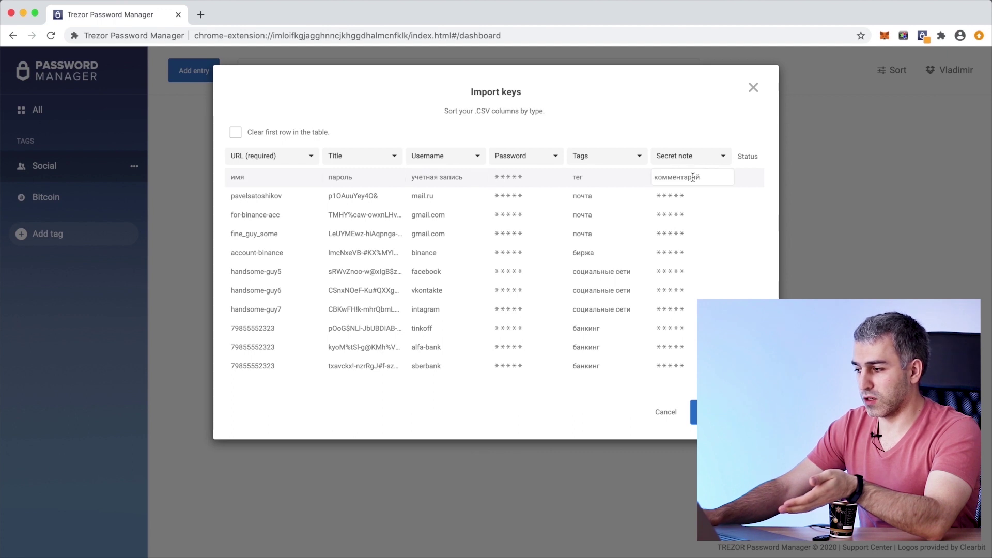
Clear the first row, map columns one to four as Username, Password, Title, URL, and import
click(236, 132)
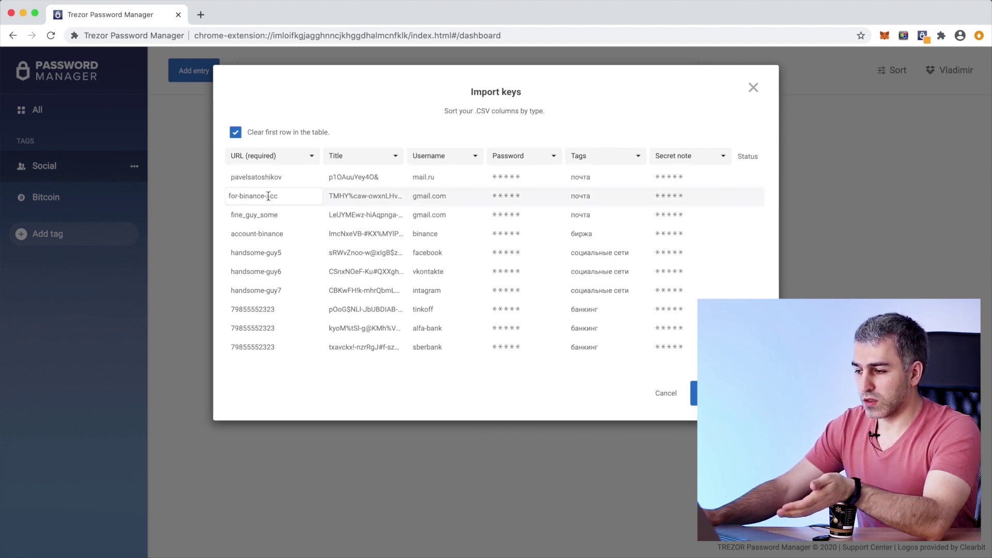
click(313, 156)
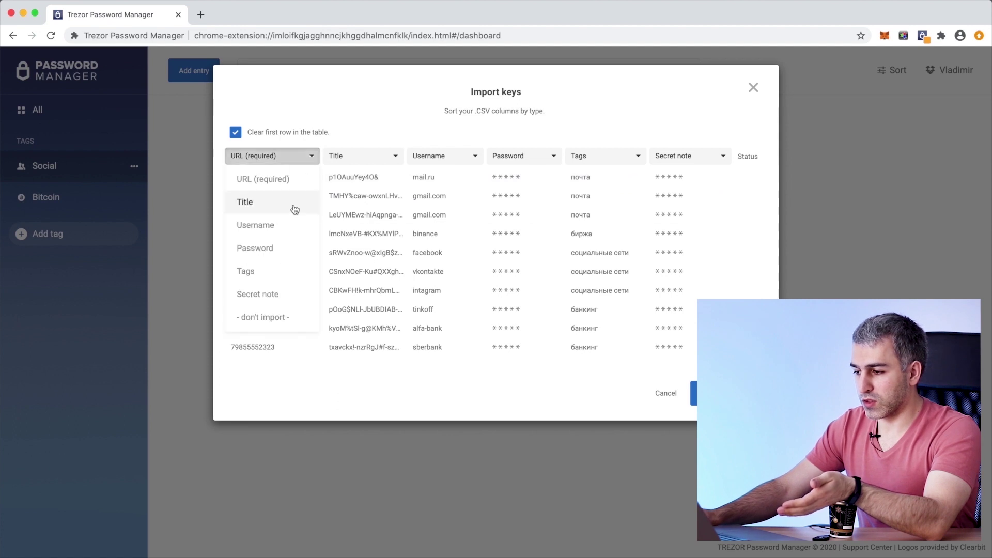
click(281, 225)
click(390, 156)
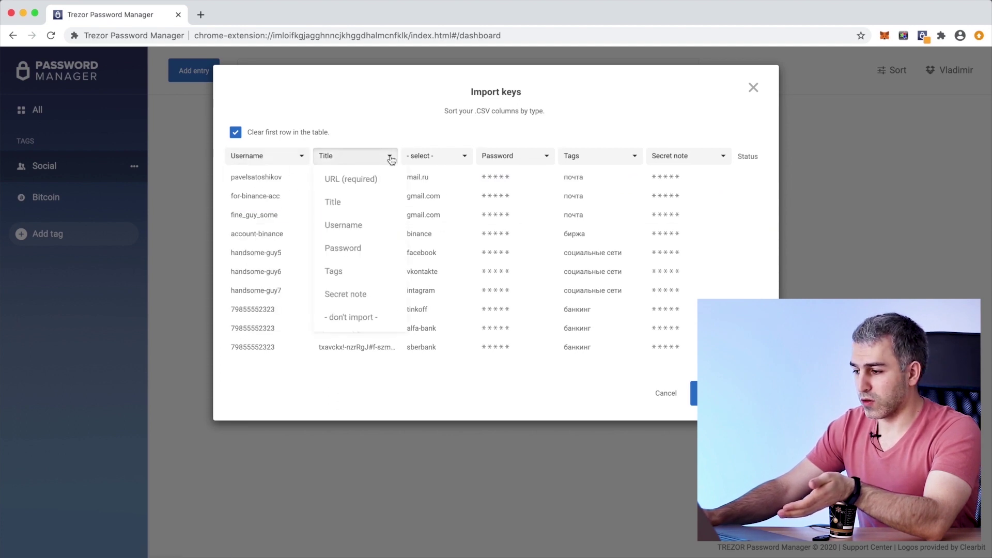
click(370, 245)
click(443, 156)
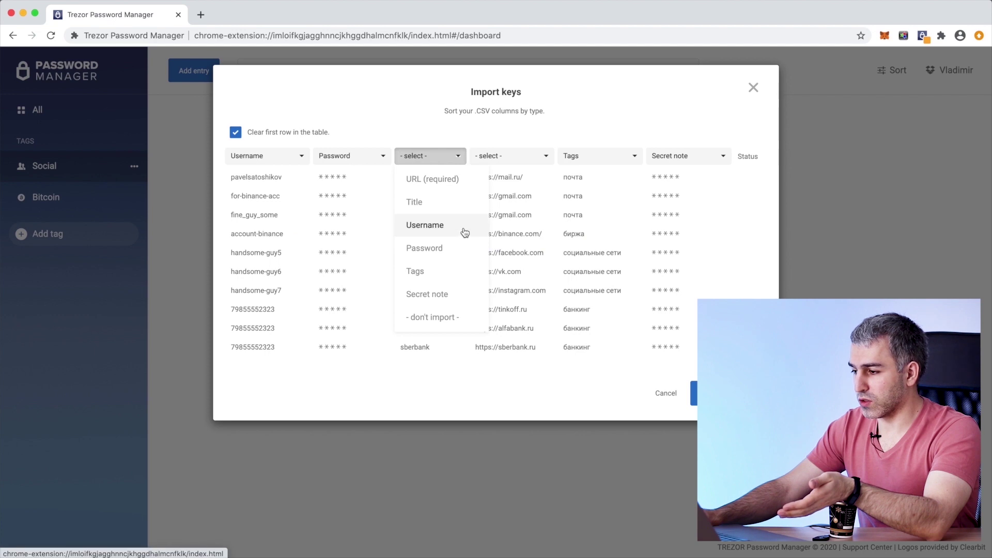
click(443, 206)
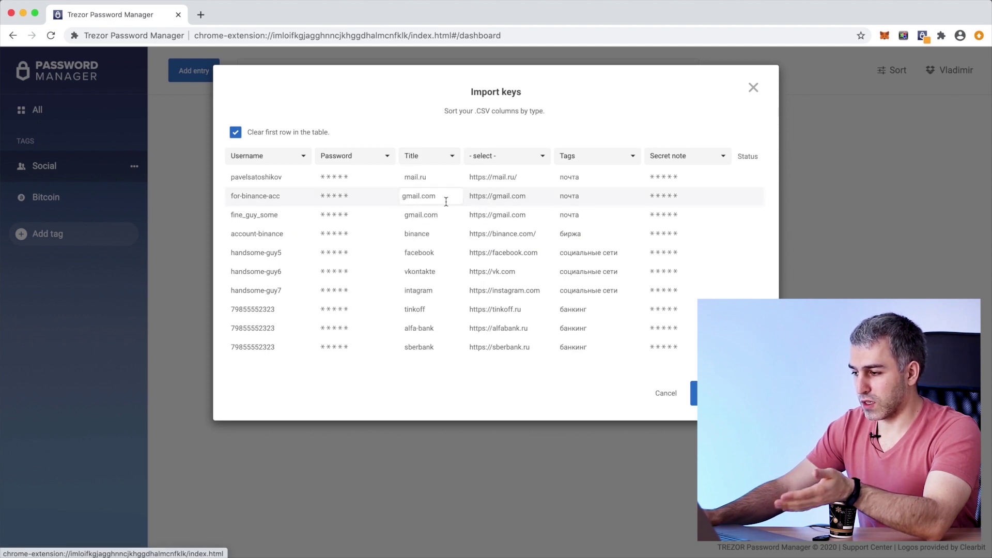
click(539, 157)
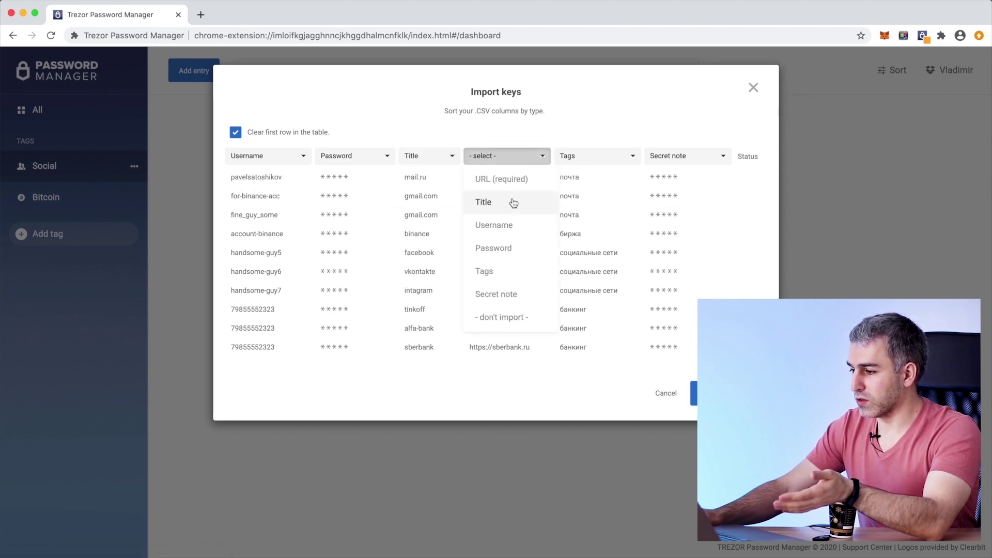
click(523, 181)
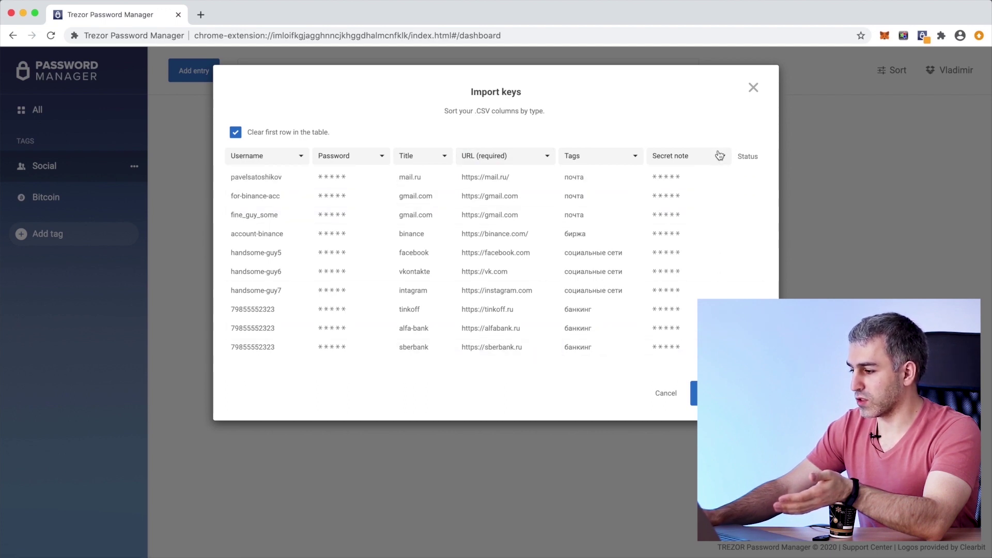
click(728, 393)
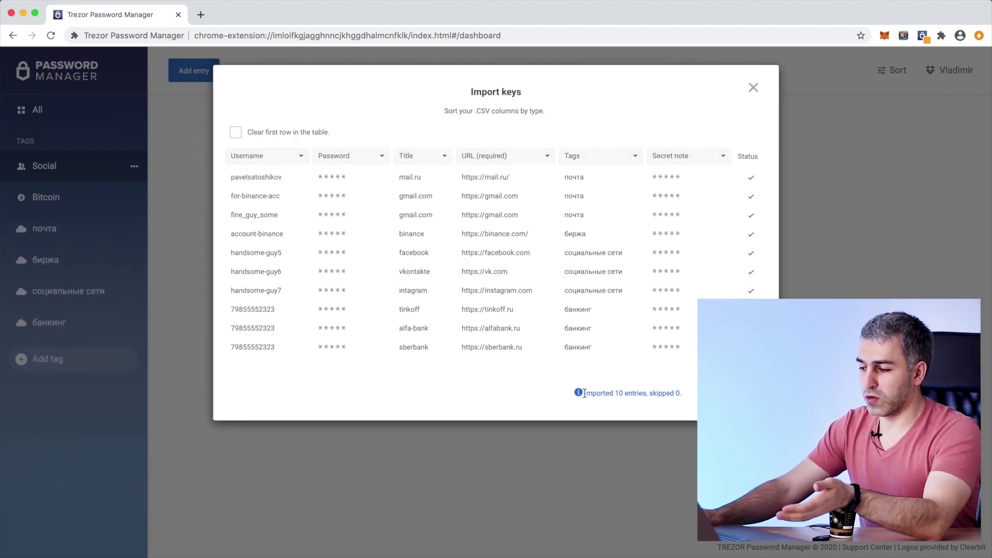
Close the import summary and delete the Social and Bitcoin tags
click(726, 393)
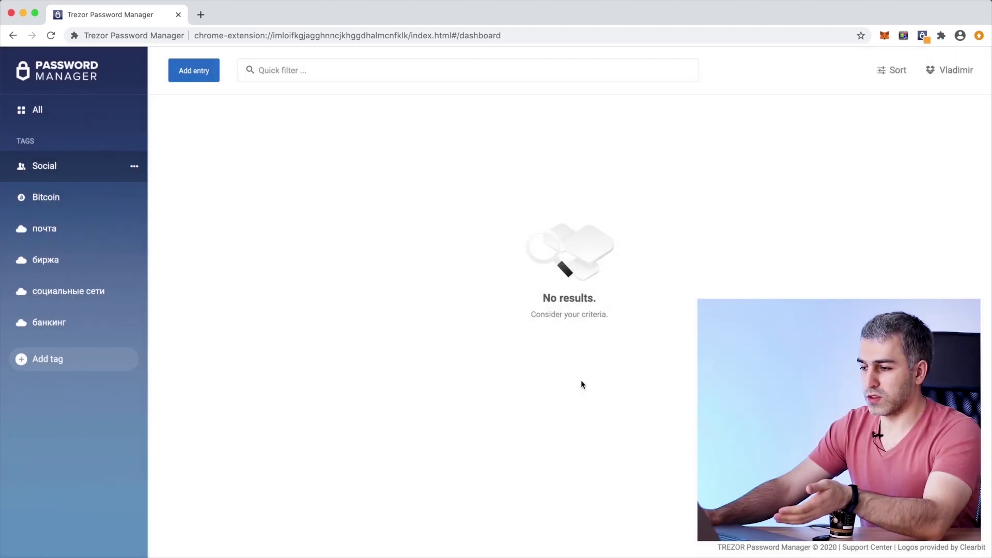
click(135, 165)
click(27, 212)
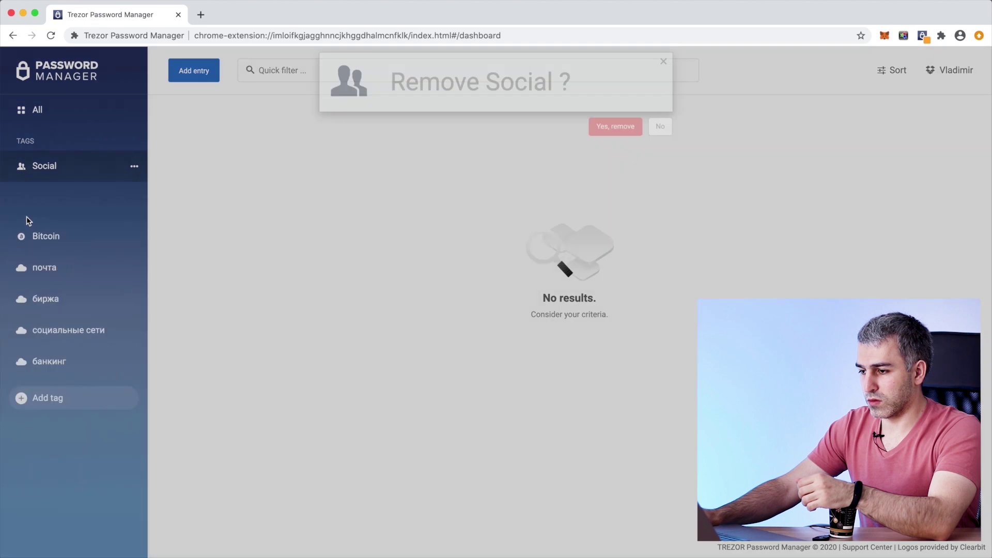
click(618, 141)
click(77, 173)
click(135, 166)
click(31, 215)
click(634, 146)
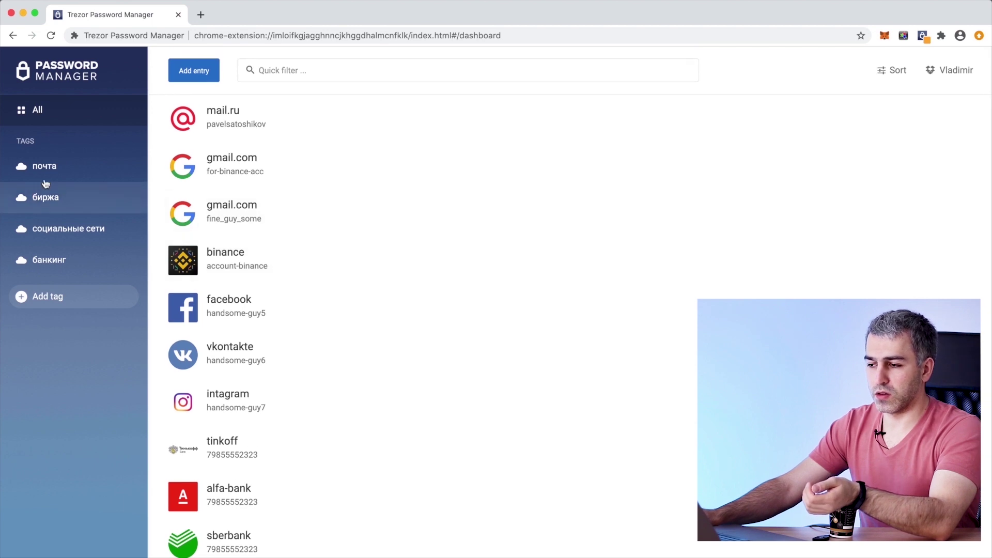
Check the почта, биржа, социальные сети and банкинг tag filters, then return to All
click(70, 166)
click(73, 196)
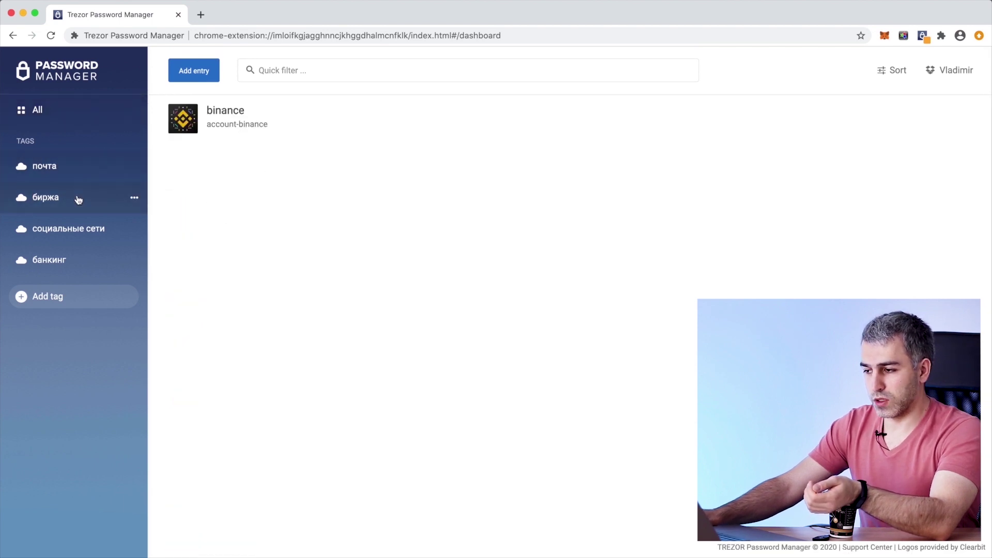
click(77, 230)
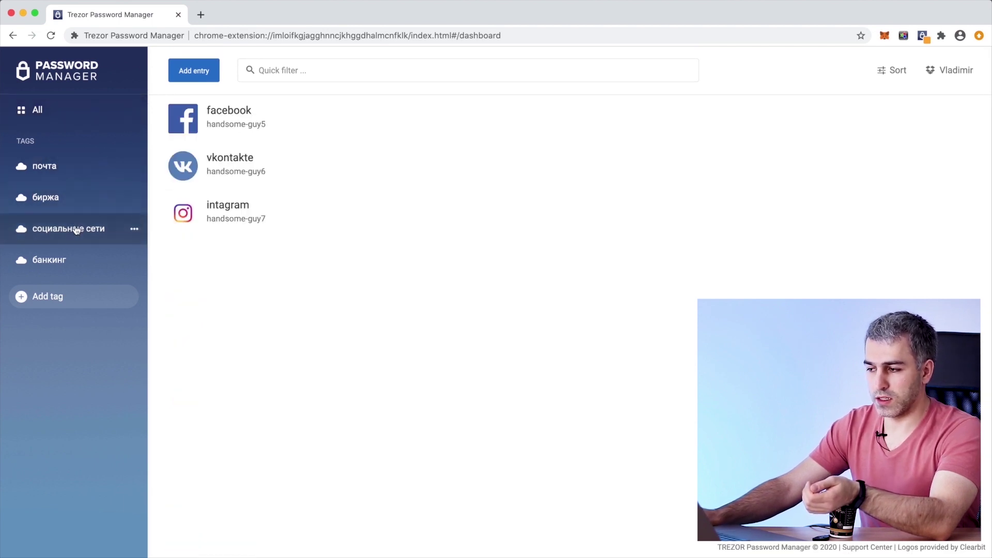
click(54, 267)
click(59, 109)
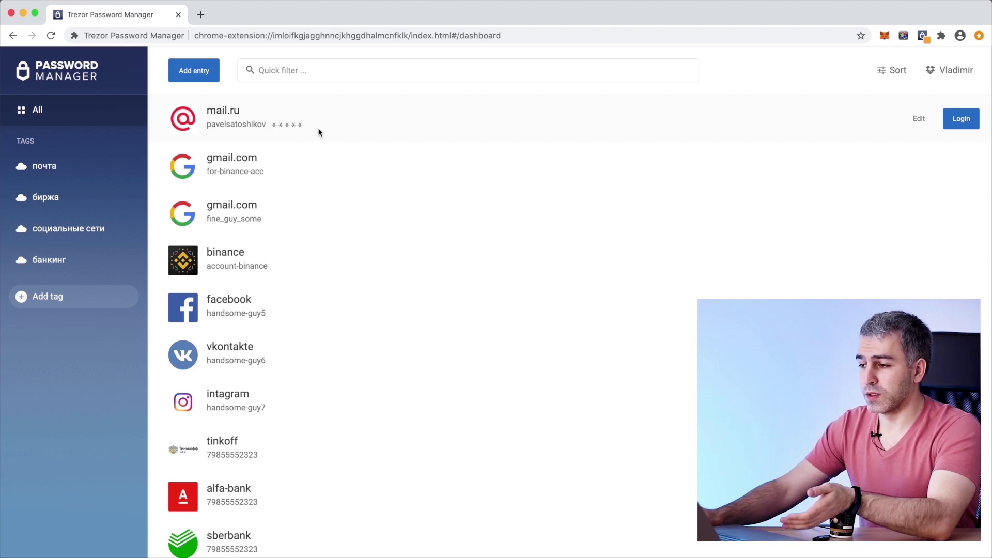
Log into Mail.ru from the mail.ru entry, dismiss the welcome message, and close the tab
click(217, 117)
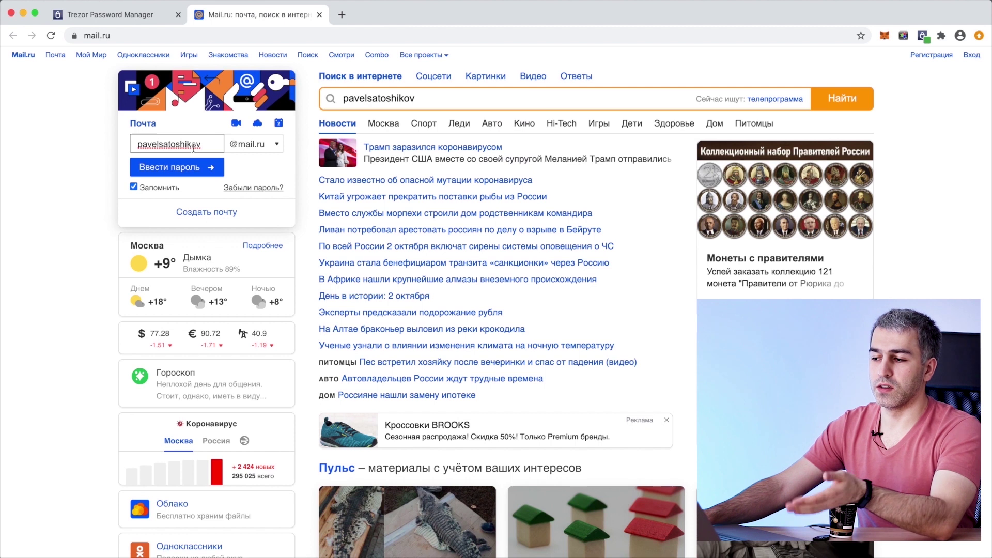
click(214, 169)
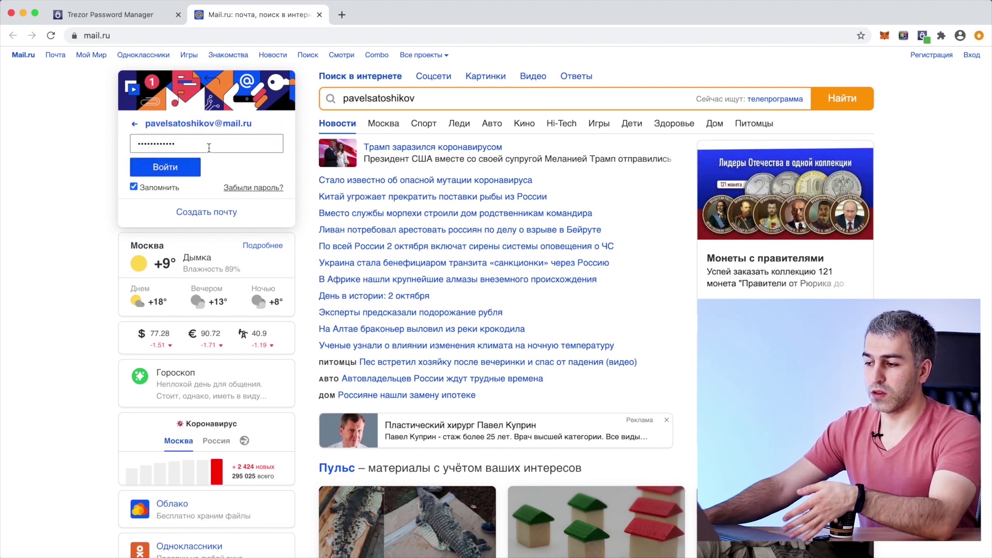
click(178, 167)
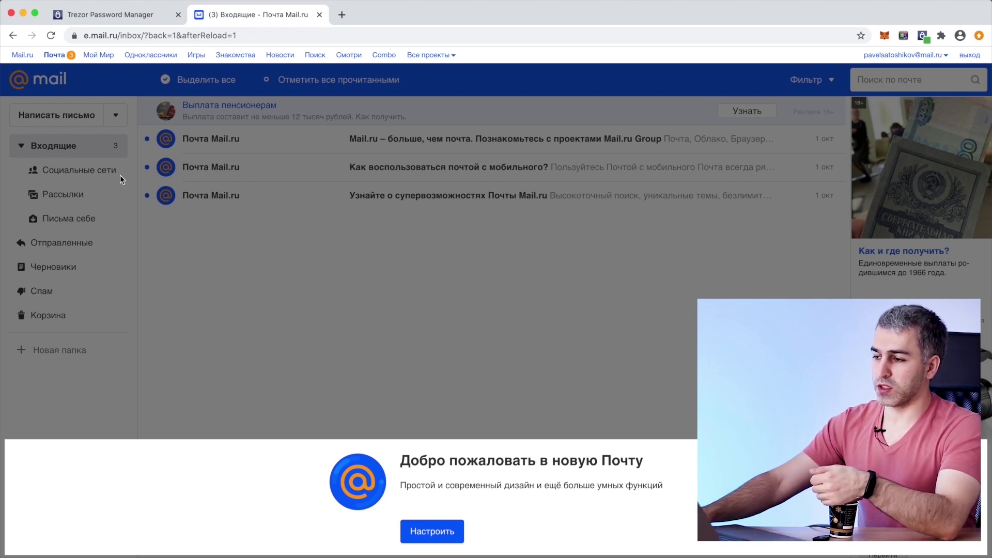
click(373, 234)
key(super+w)
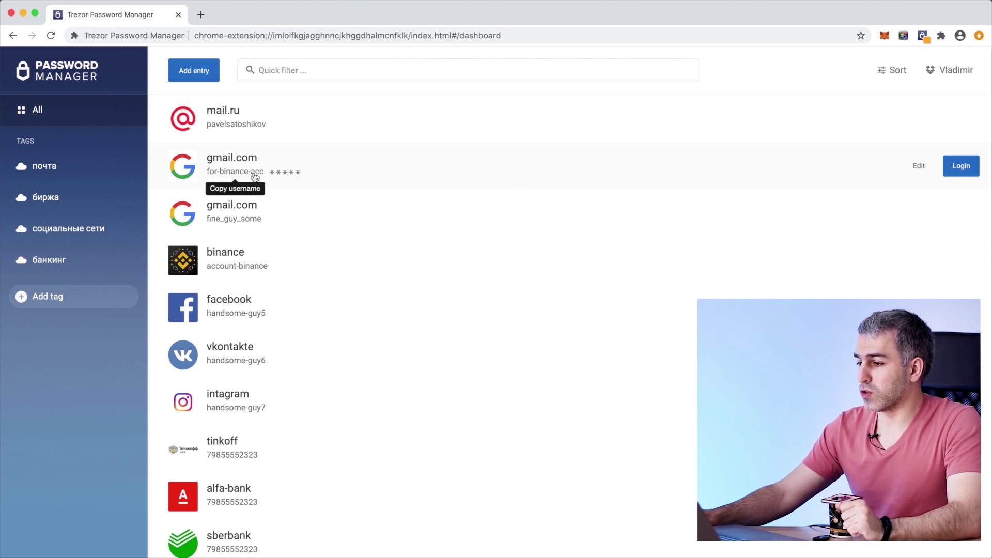
Edit the first gmail.com entry, reveal then hide its password, and focus the Username field
click(919, 167)
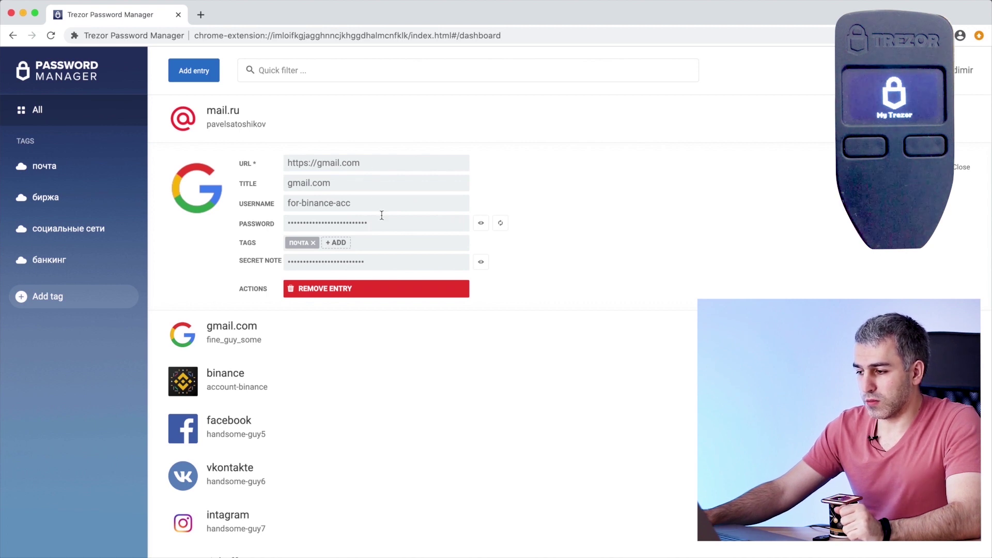
click(482, 226)
click(474, 224)
click(373, 203)
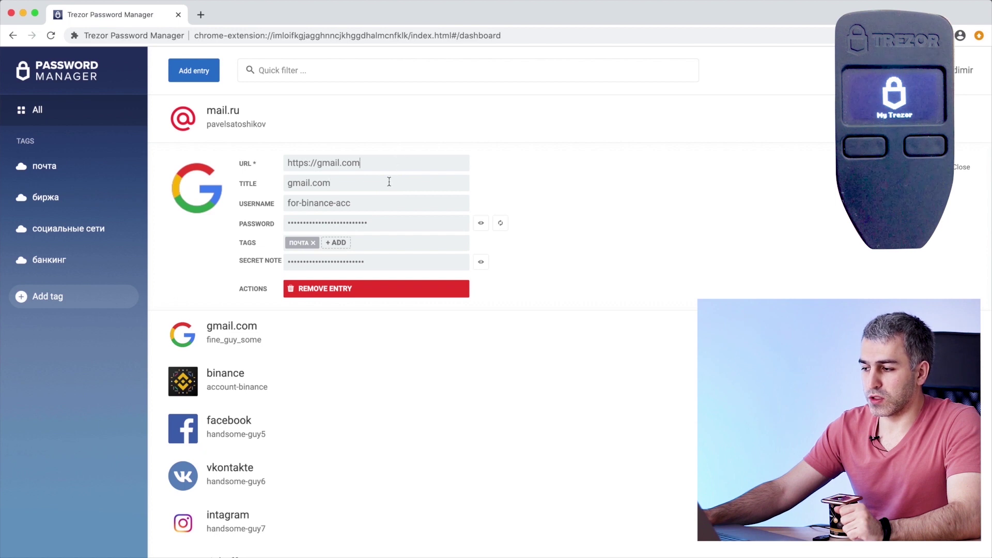